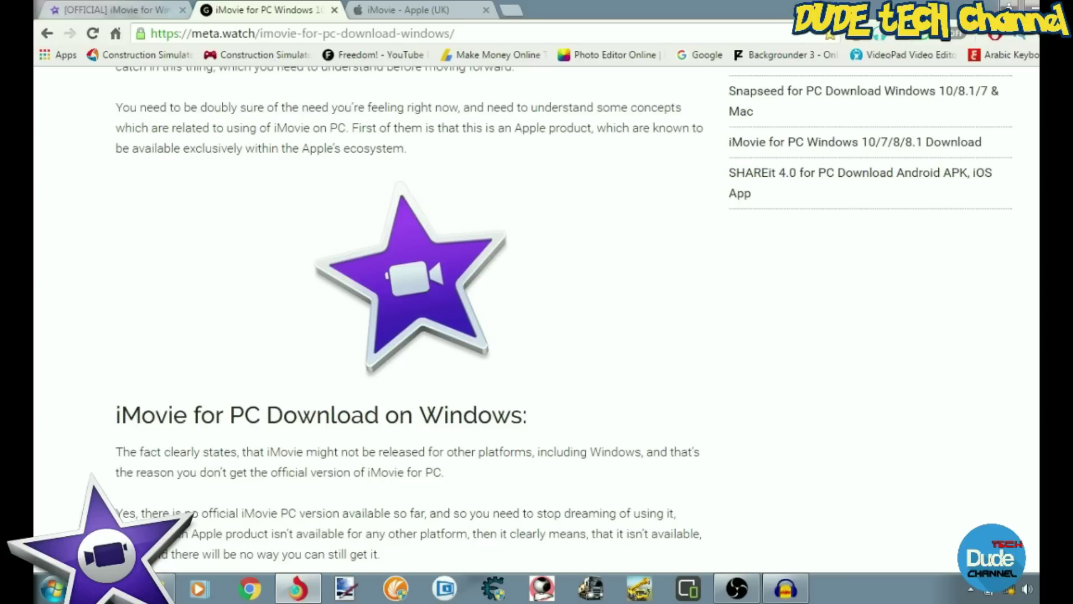
- Read through the meta.watch article on downloading iMovie for PC, including its section on iMovie for Windows
scroll(150, 399, up, 7)
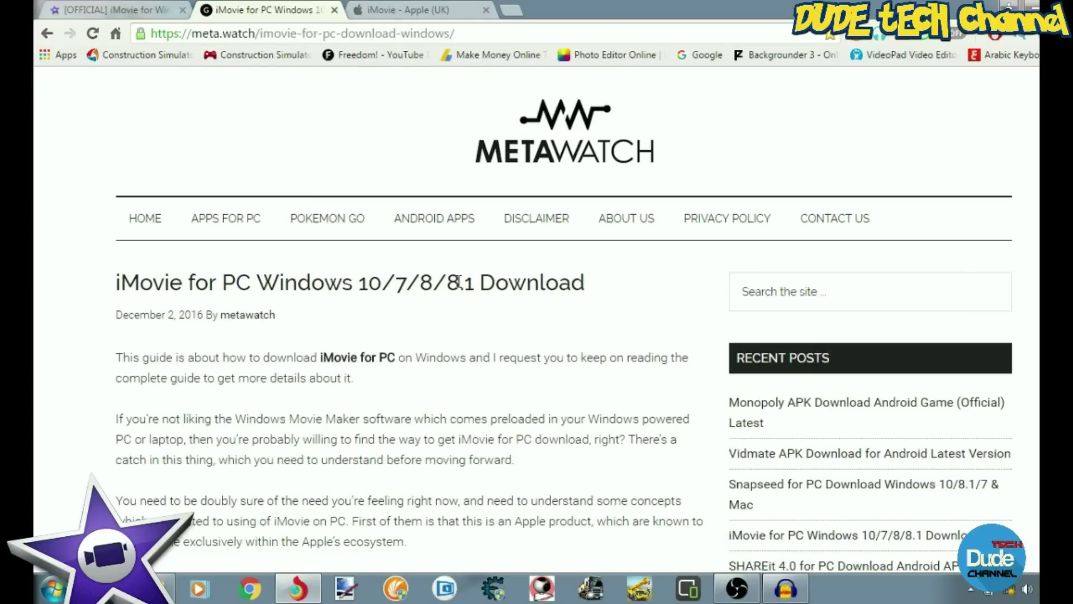
scroll(478, 316, down, 3)
scroll(488, 321, up, 2)
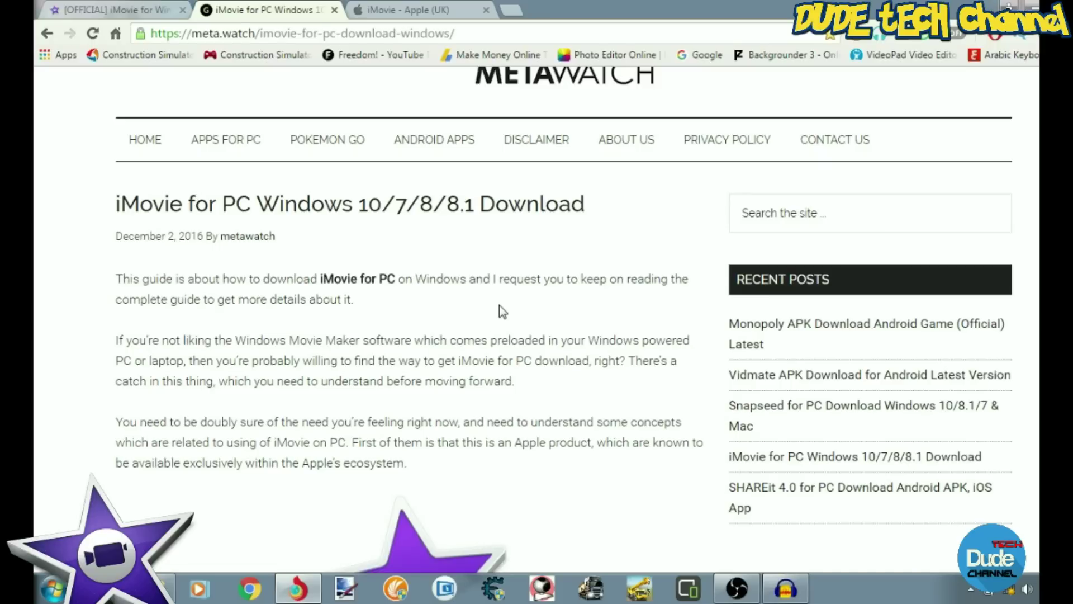
scroll(499, 306, down, 7)
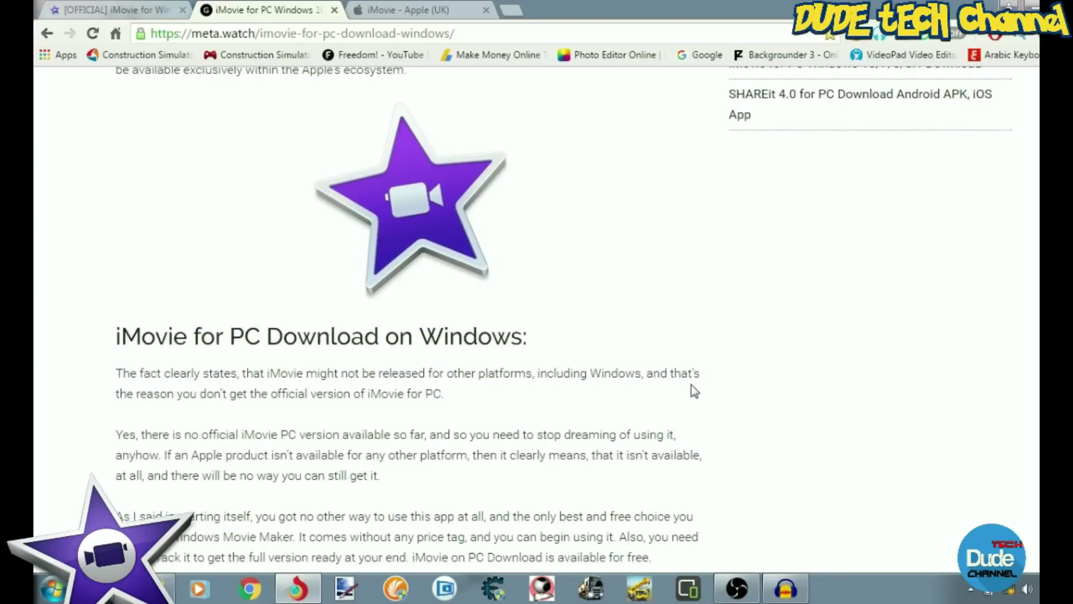
scroll(576, 393, down, 1)
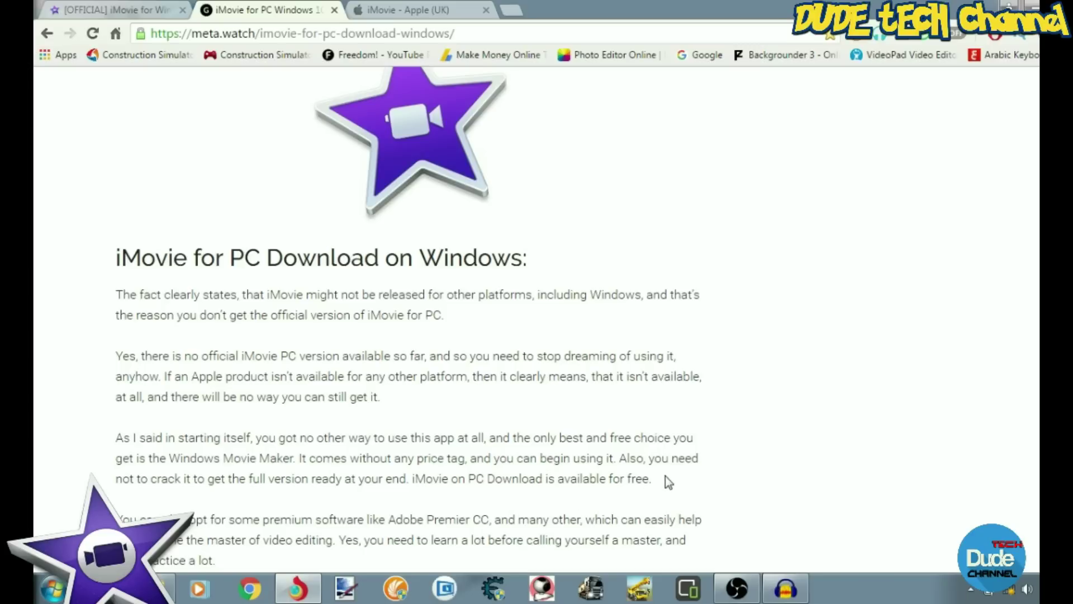
scroll(665, 475, up, 6)
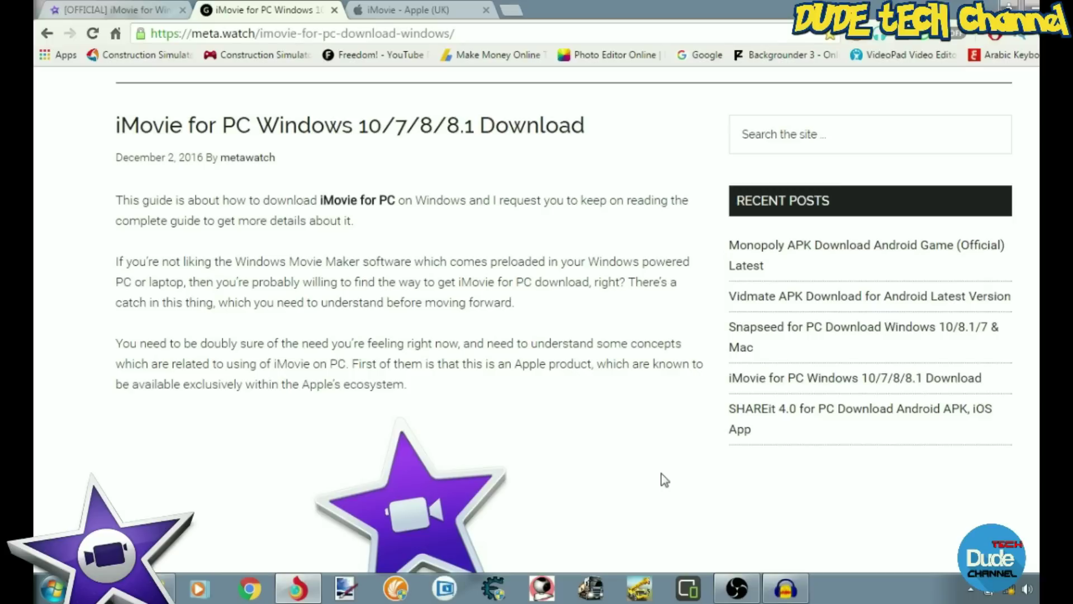
scroll(664, 480, down, 7)
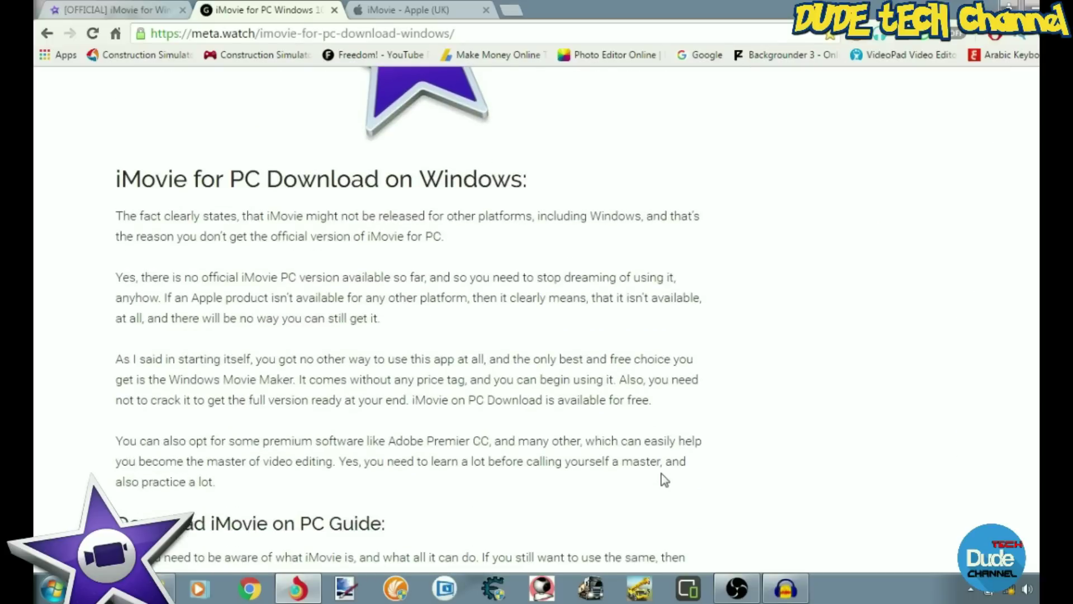
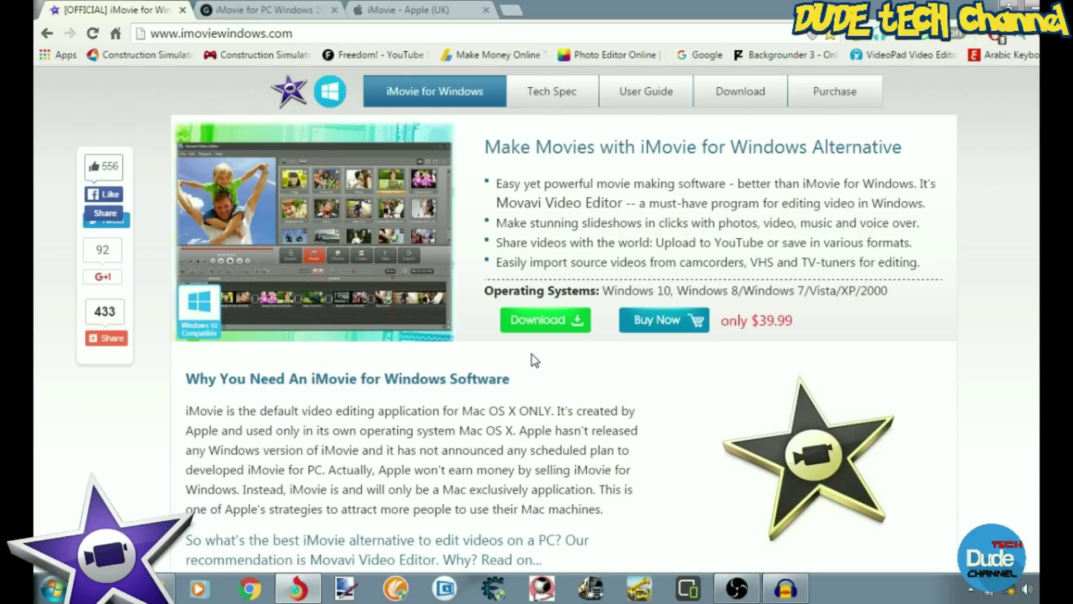
- Look over the imoviewindows.com page describing the Movavi Video Editor alternative and its download option
scroll(532, 355, down, 7)
scroll(534, 361, up, 7)
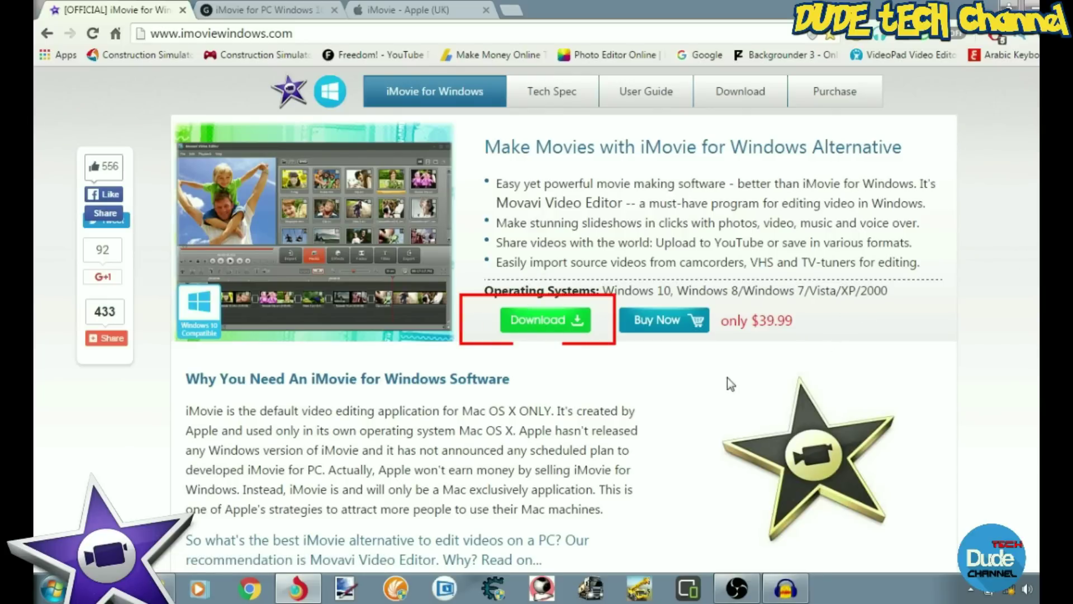
scroll(713, 383, down, 1)
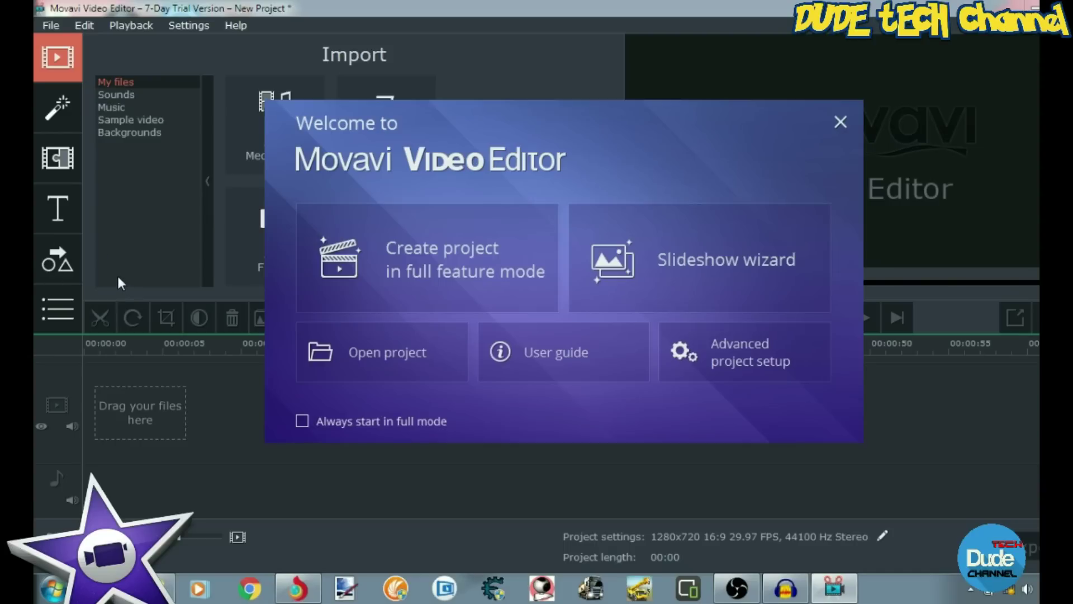
- Create a Movavi Video Editor project in full feature mode and import the video vid 101 from the my videos folder
click(357, 270)
click(273, 132)
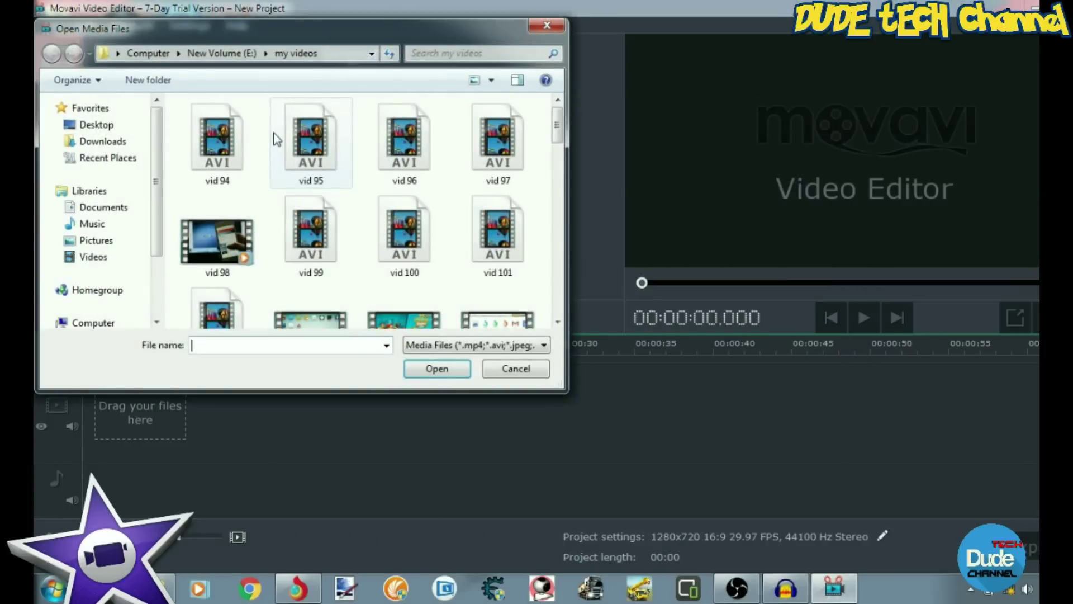
click(494, 238)
click(439, 369)
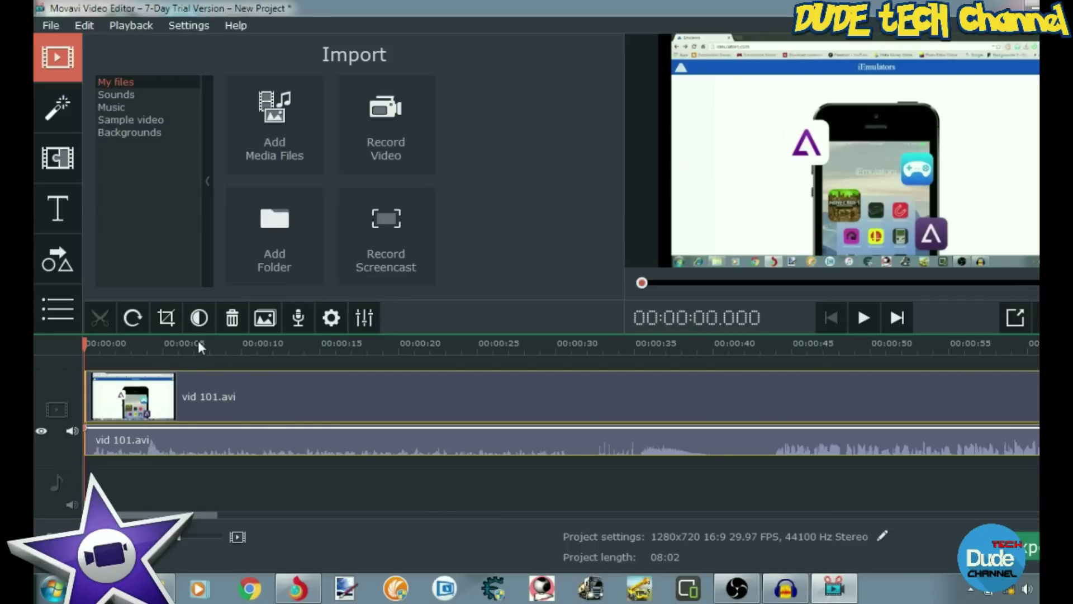
- Rotate the vid 101.avi clip 90 degrees clockwise and look at the crop, color adjustment and slideshow options without applying them
click(133, 317)
click(169, 314)
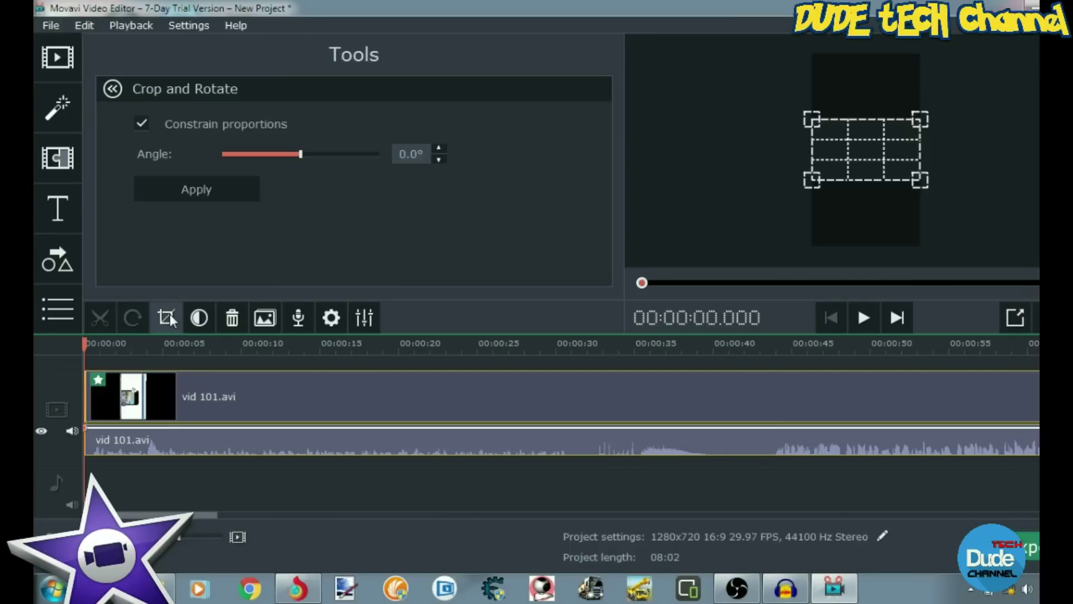
click(200, 317)
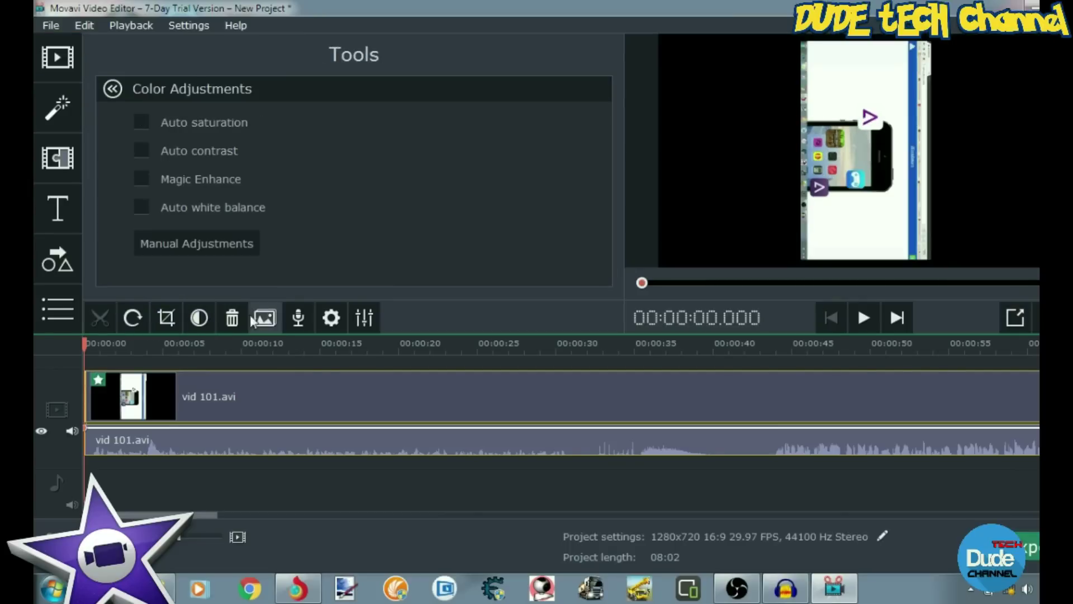
click(261, 318)
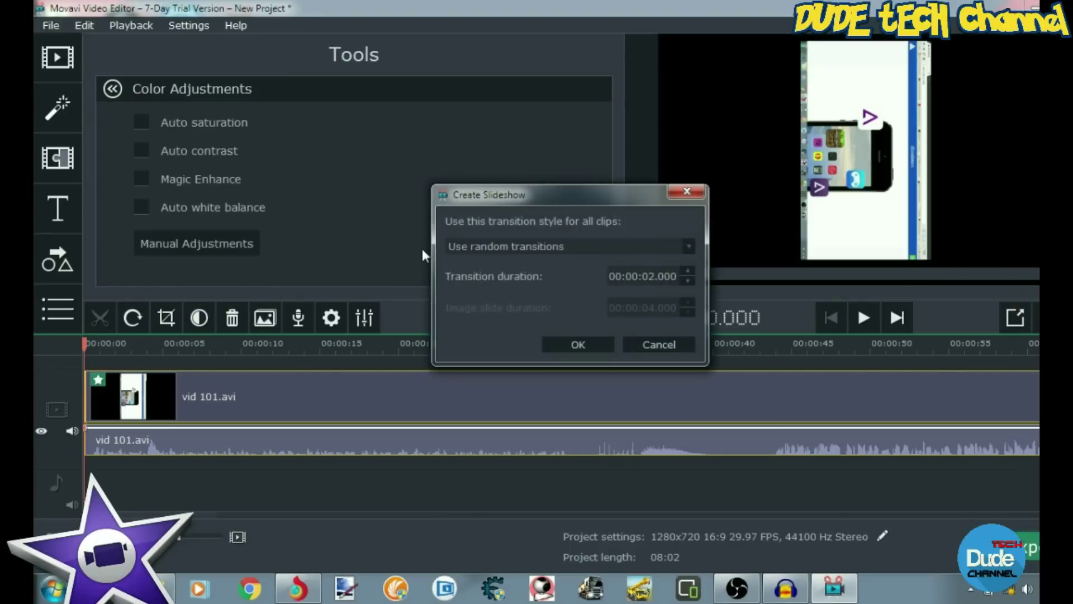
click(654, 344)
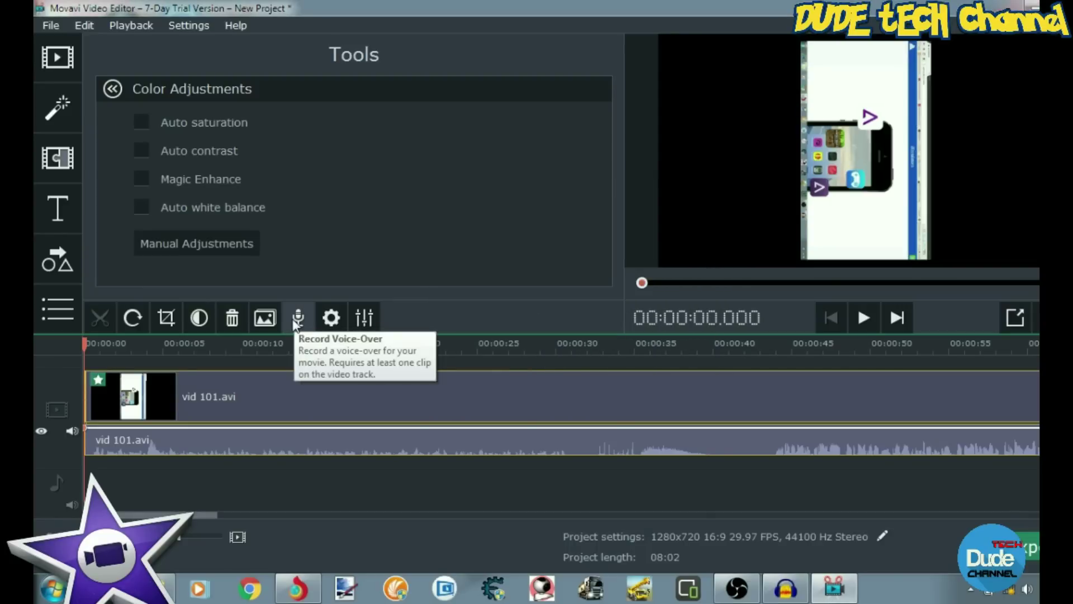
- Browse the available filters, transitions and title styles
click(58, 110)
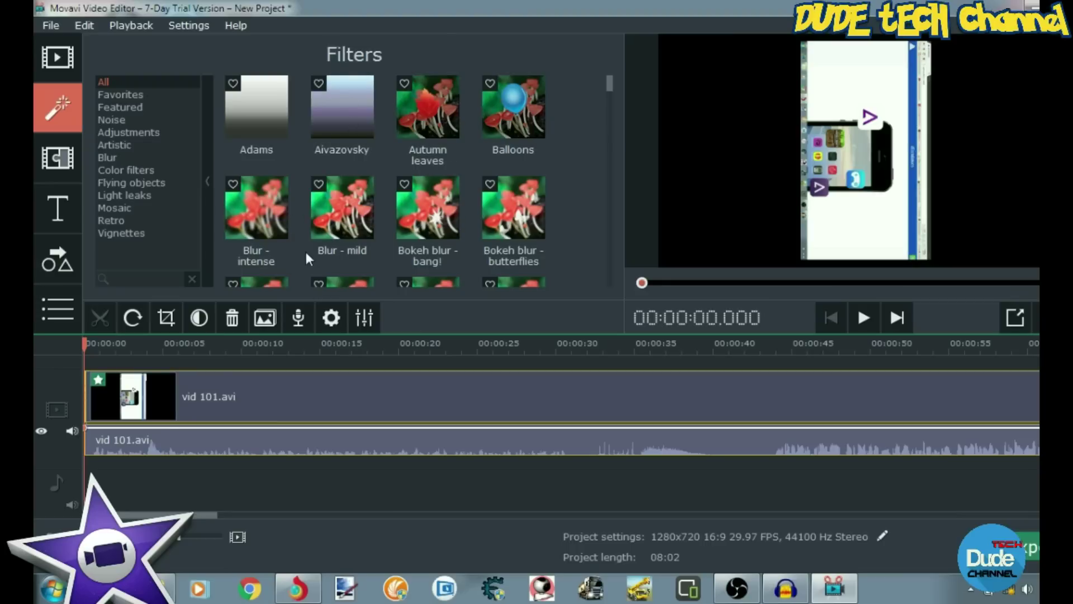
click(59, 161)
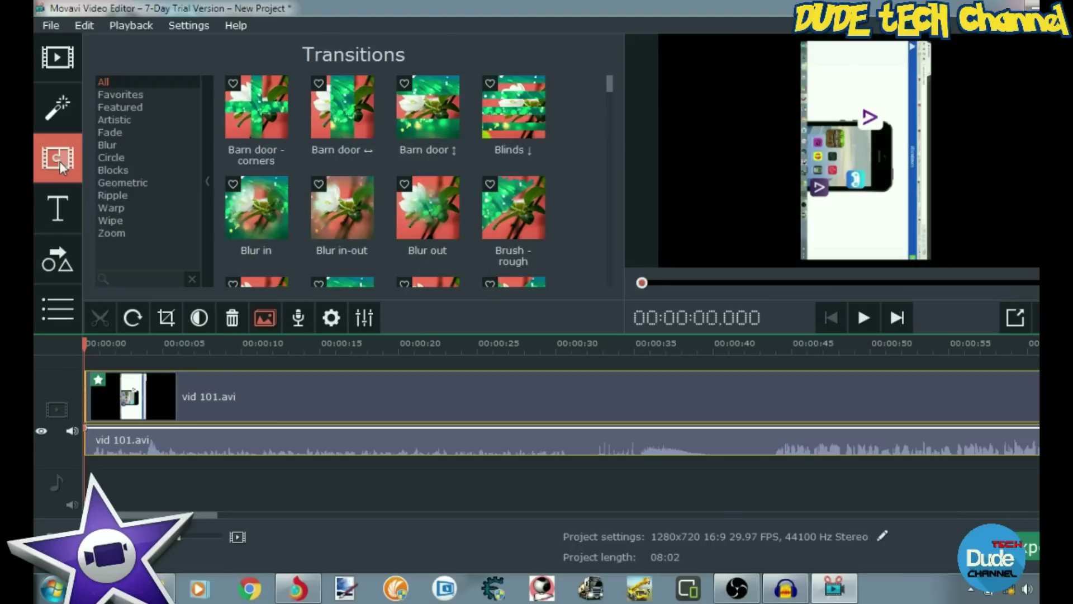
click(66, 210)
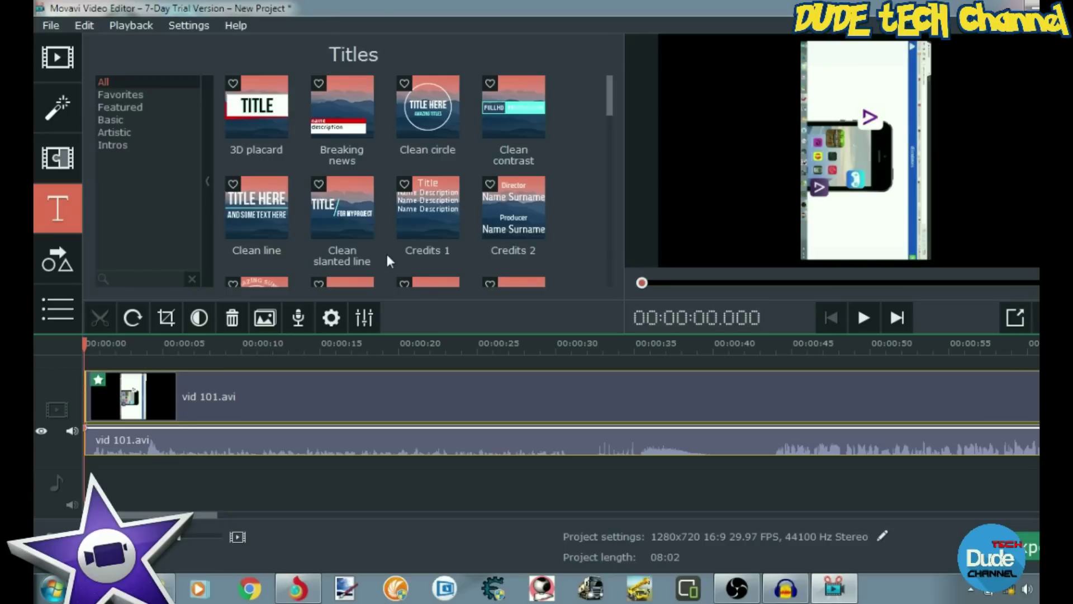
scroll(429, 145, down, 2)
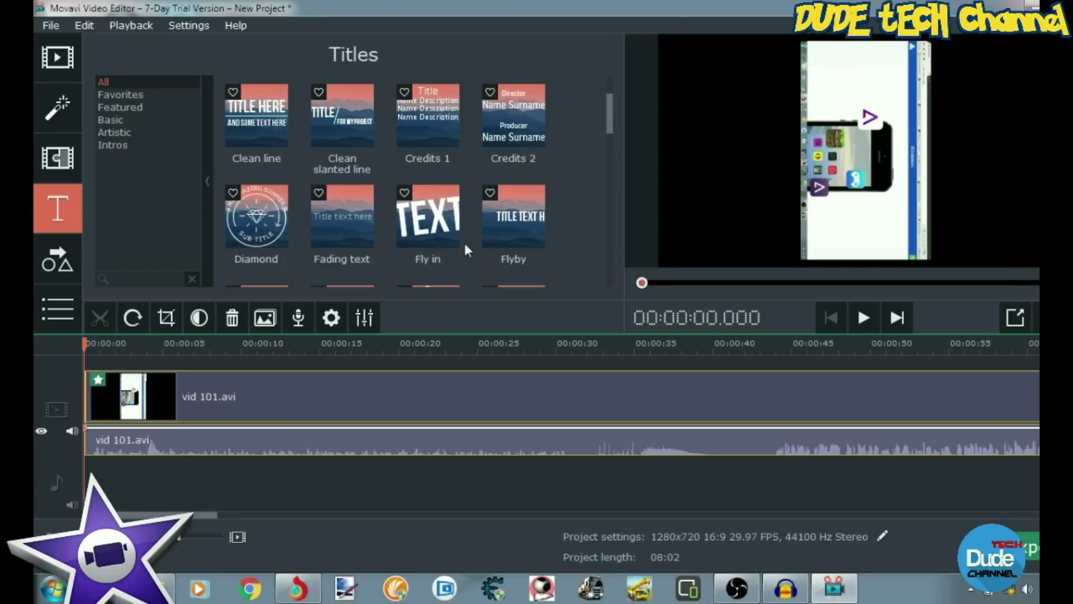
scroll(481, 233, down, 5)
scroll(482, 238, down, 2)
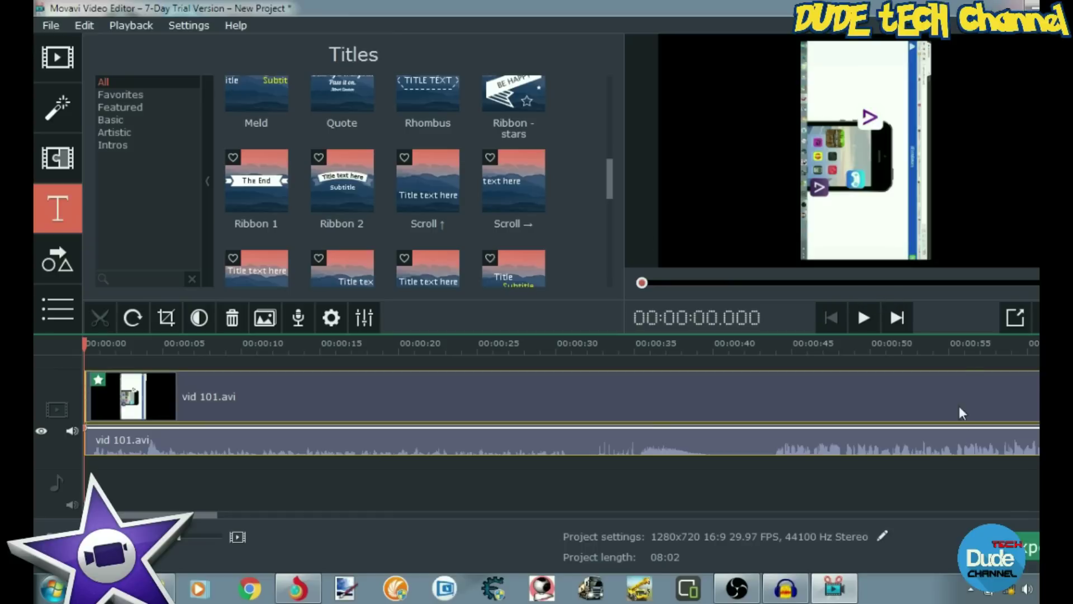
- Open the export options for the project, continuing in trial mode
click(1029, 546)
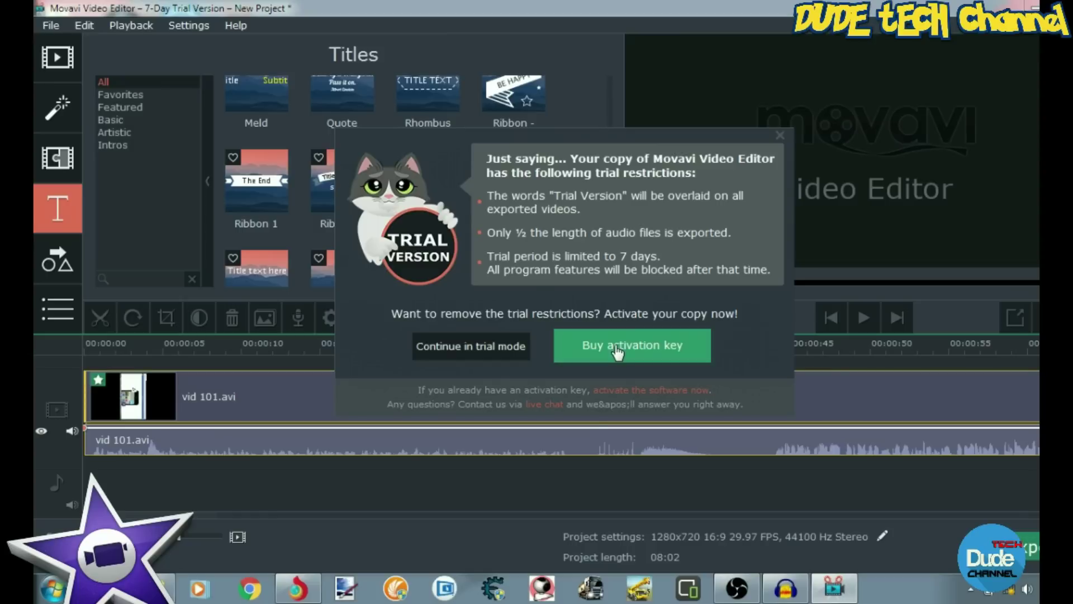
click(466, 349)
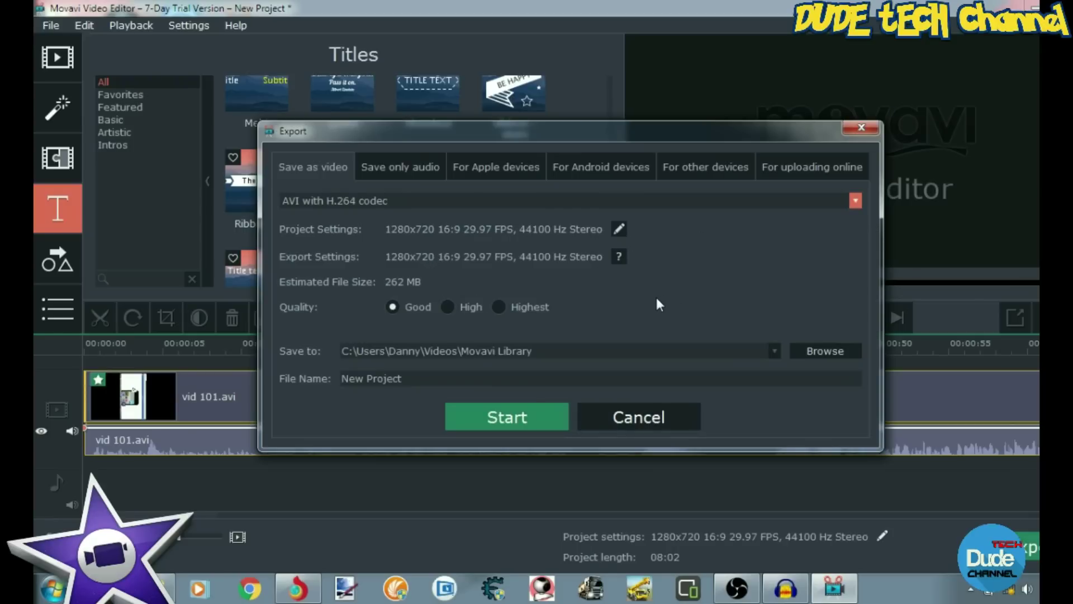
- Review the framing, channel and sample rate options in the project settings, trying a 4096x2160 resolution without saving it
click(618, 228)
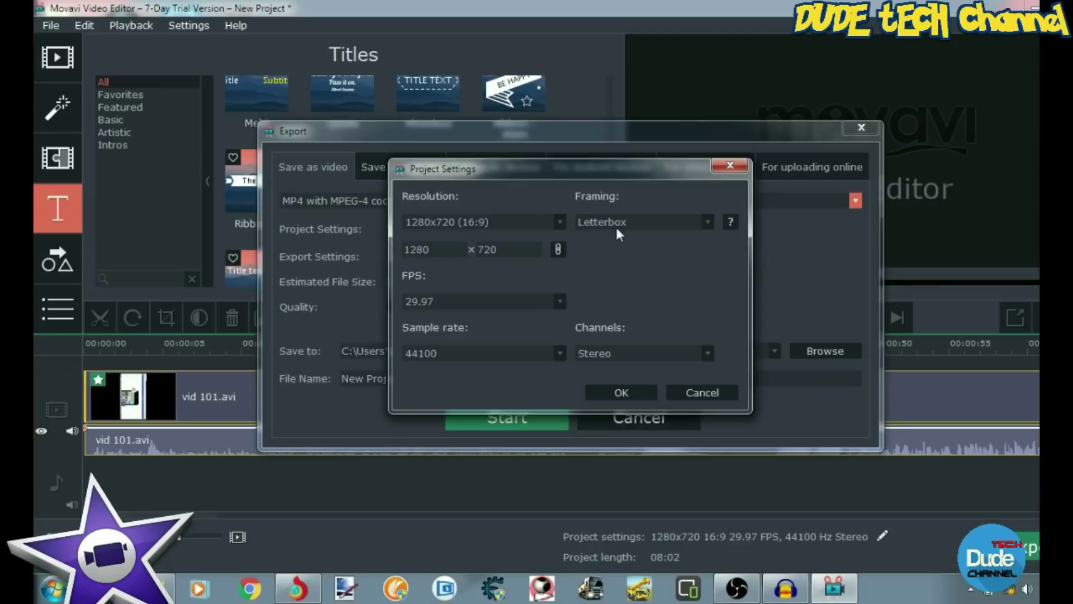
click(708, 224)
click(708, 224)
click(560, 223)
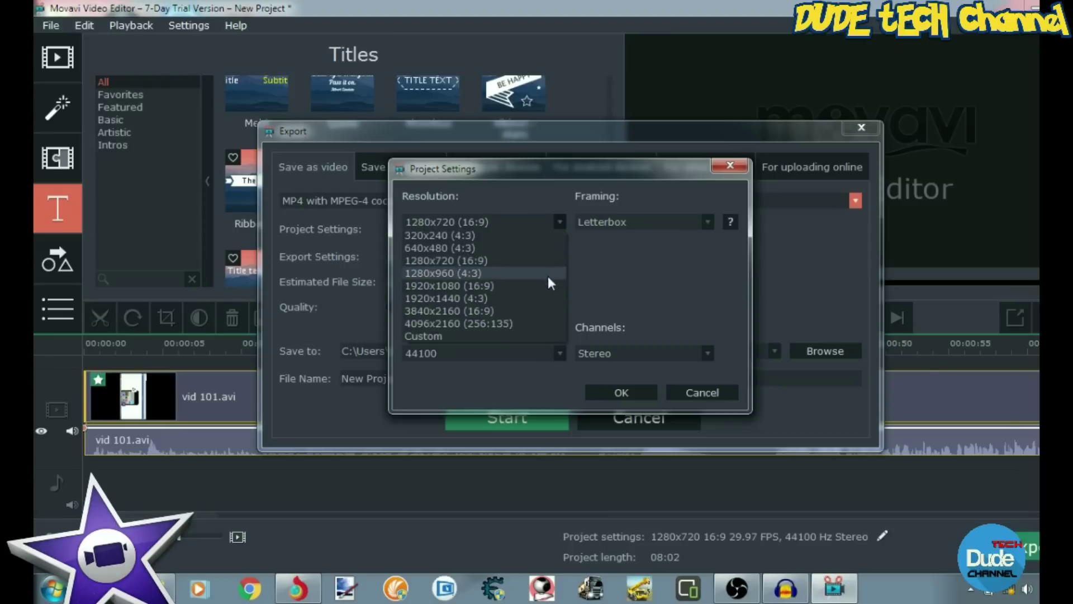
click(535, 323)
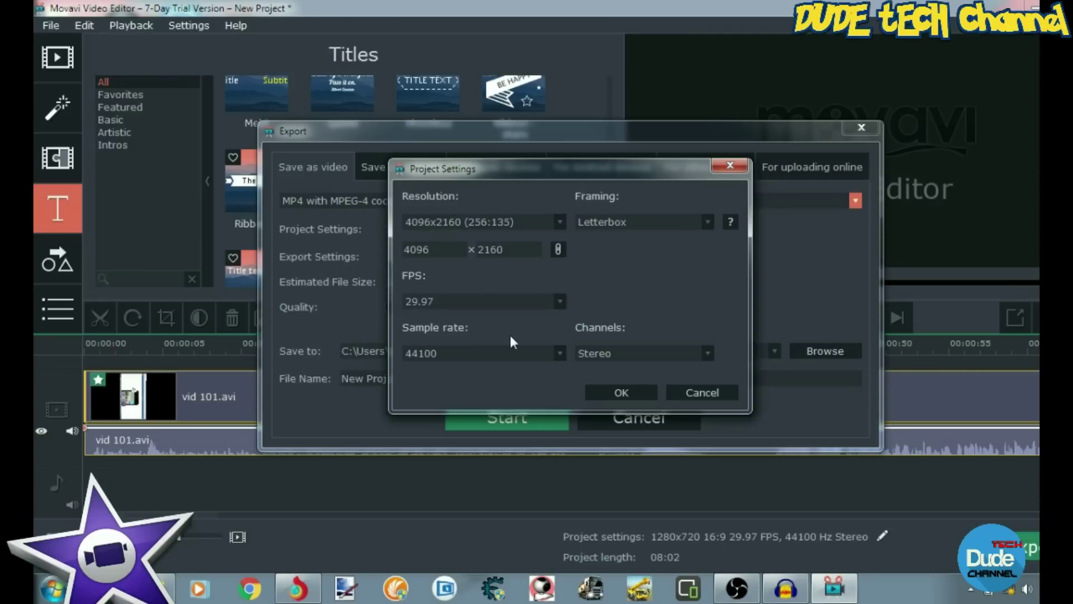
click(710, 353)
click(710, 353)
click(560, 353)
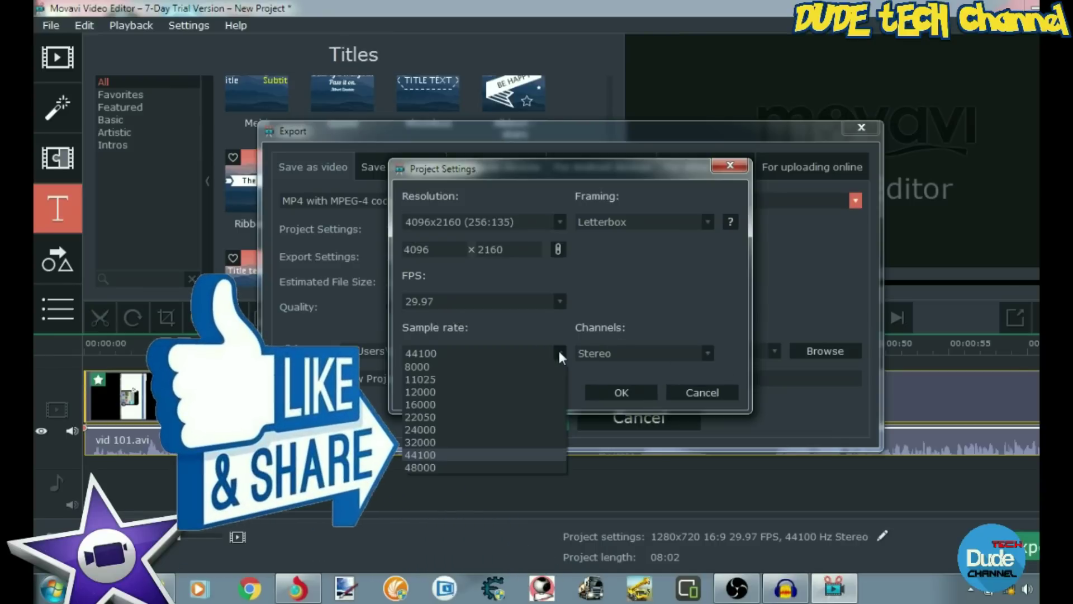
click(559, 352)
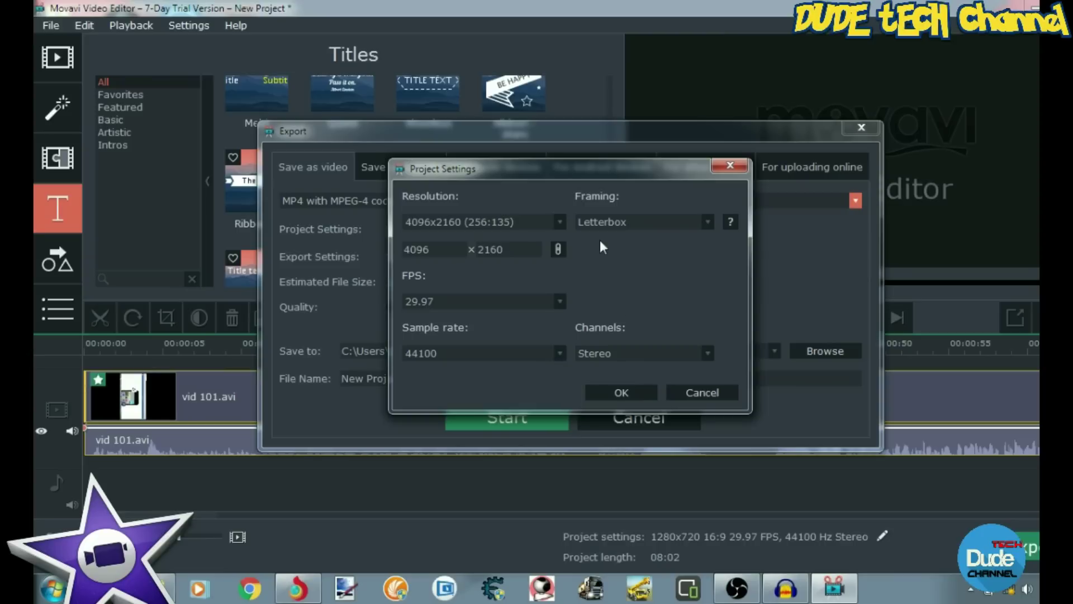
click(727, 166)
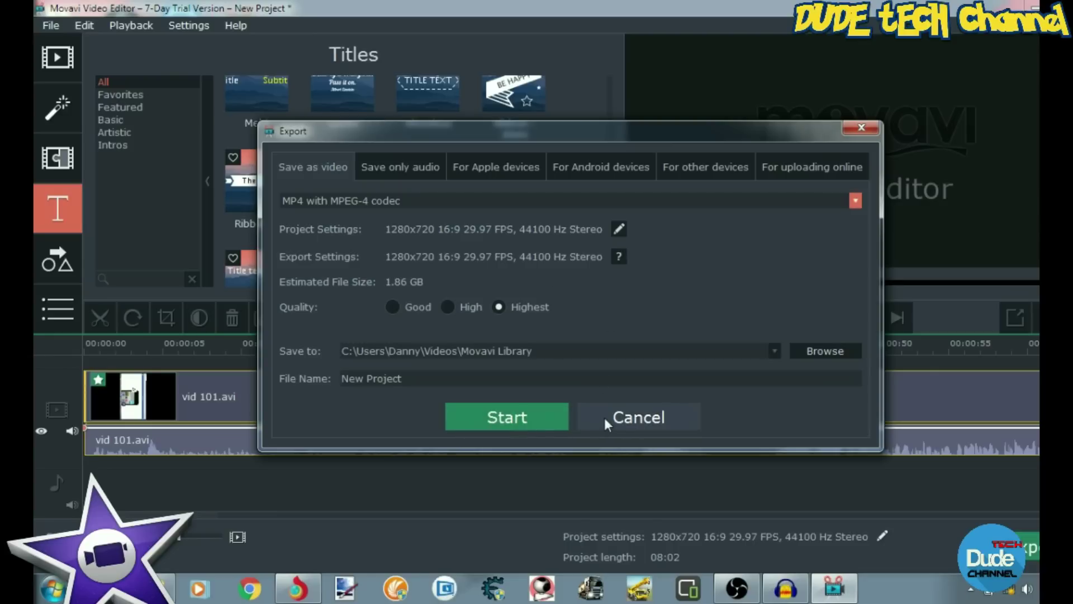
- Review the export presets for audio, Apple, Android, other devices and online uploading, and close the export dialog without exporting
click(411, 168)
click(498, 172)
click(622, 170)
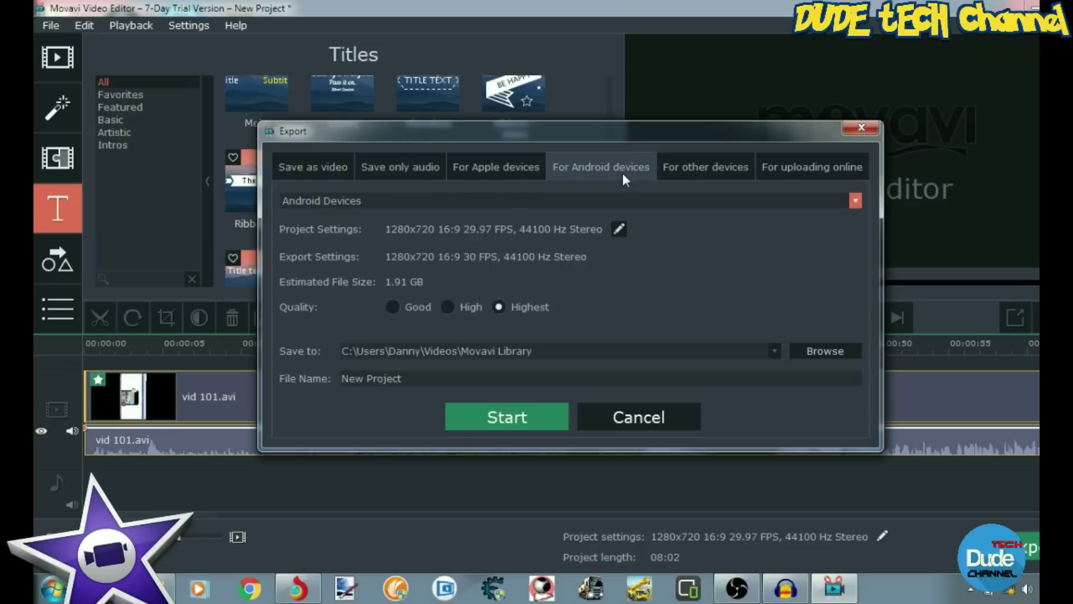
click(690, 172)
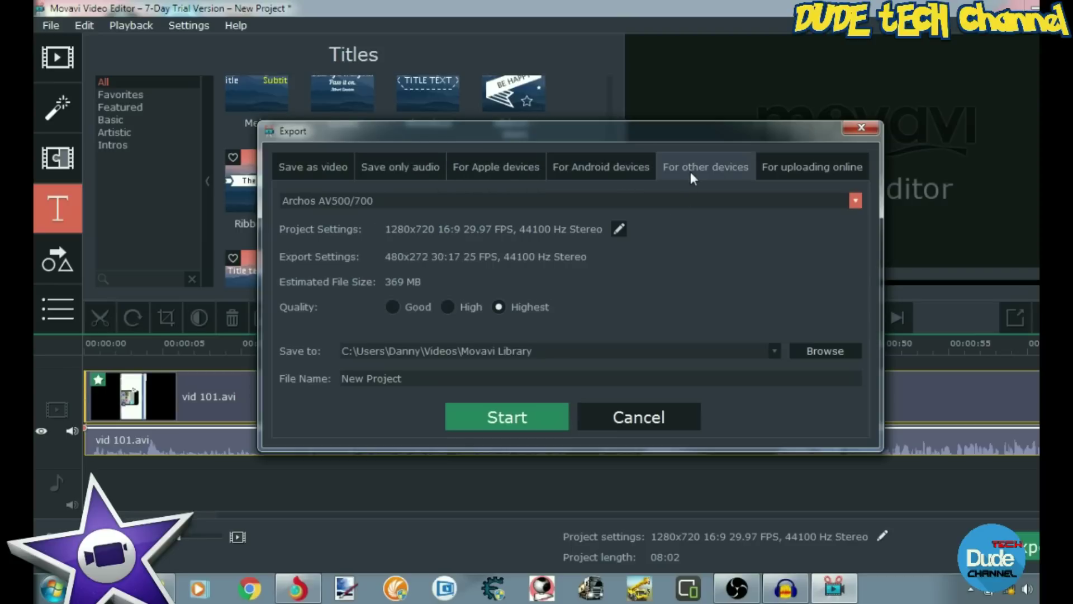
click(807, 170)
click(854, 130)
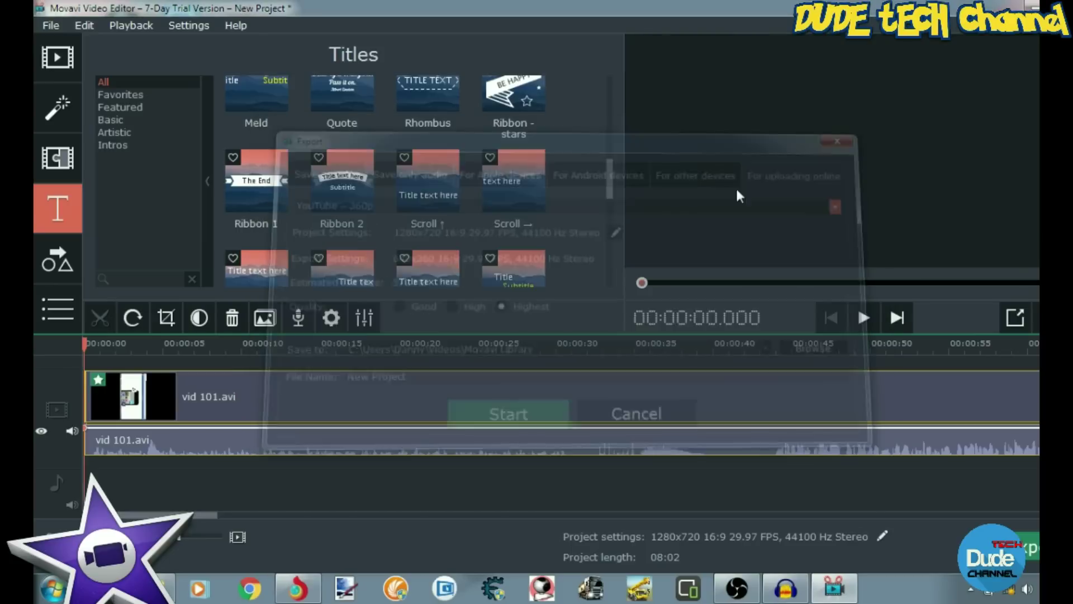